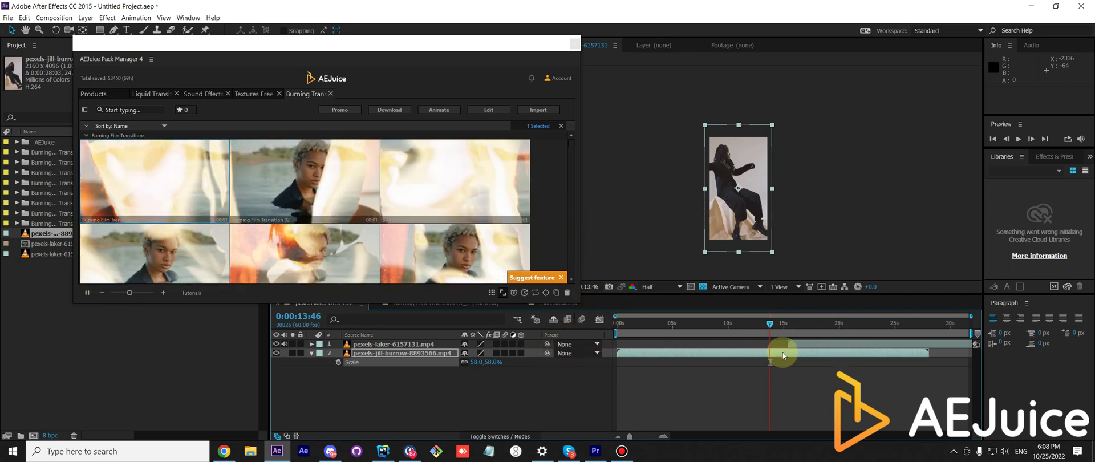
With the time at 0:00:16:33 and no layer selected, import Burning Film Transition 01 from AEJuice
left_click_drag(770, 323, 802, 323)
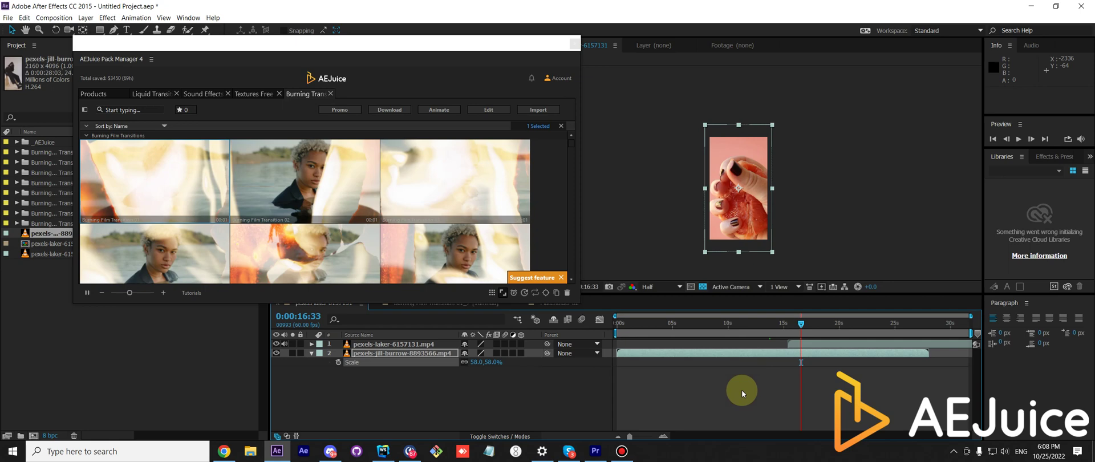
left_click(501, 371)
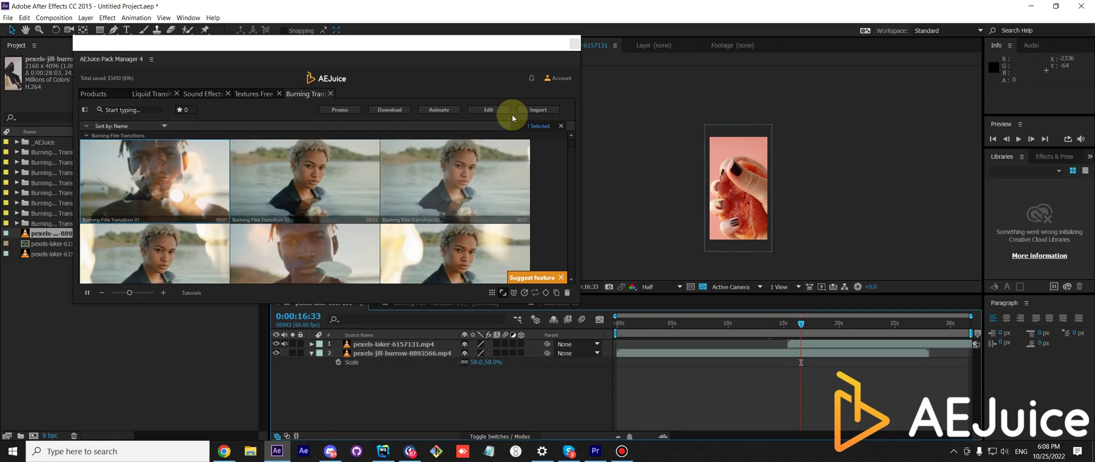
left_click(539, 110)
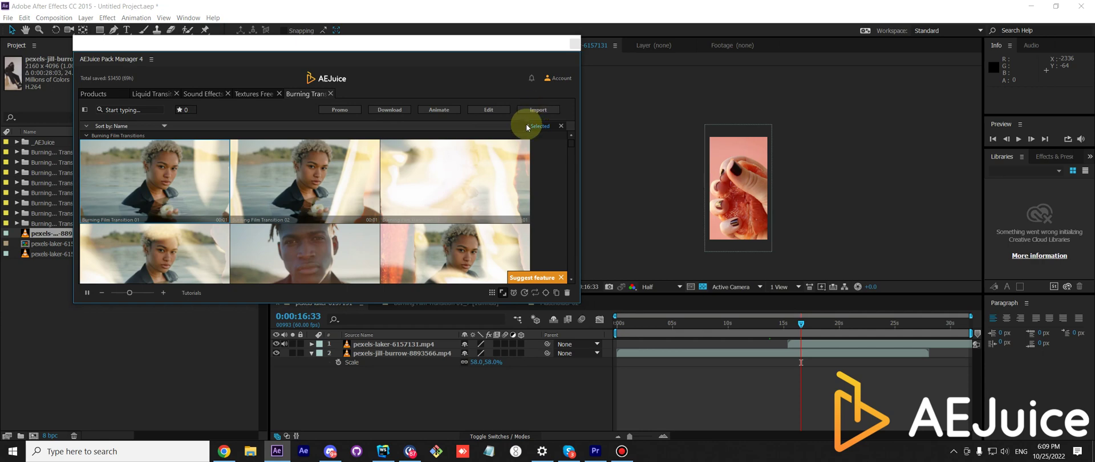
left_click(392, 378)
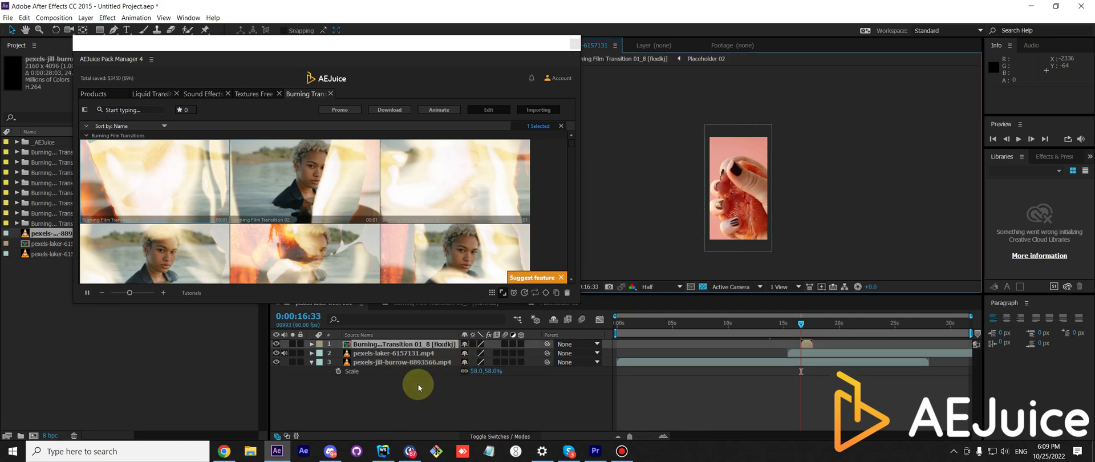
Zoom the timeline in, scrub back to 0:00:15:22 to preview the burn, and select its layer
scroll(795, 354, "up", 3)
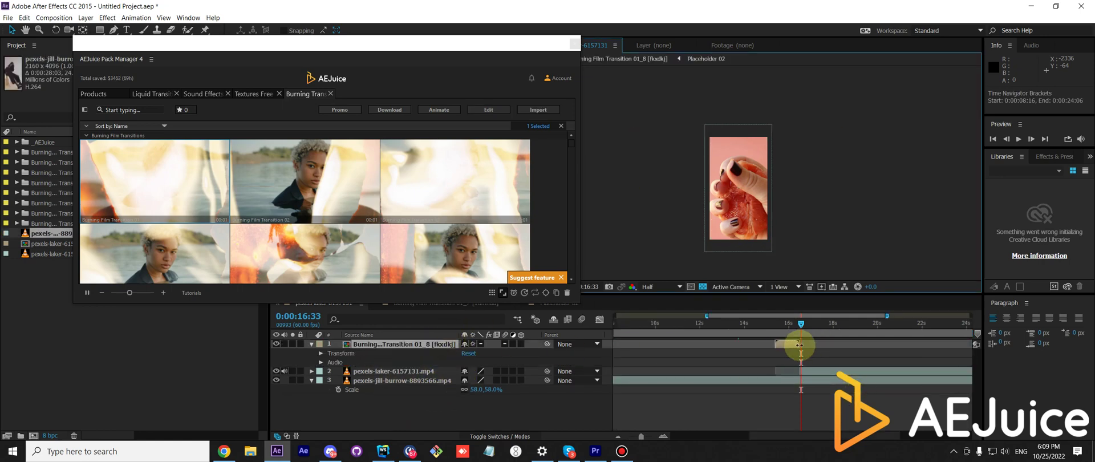
left_click(768, 324)
mouse_move(768, 323)
left_mouse_down()
mouse_move(750, 322)
mouse_move(804, 317)
mouse_move(788, 318)
left_mouse_up()
left_click(488, 359)
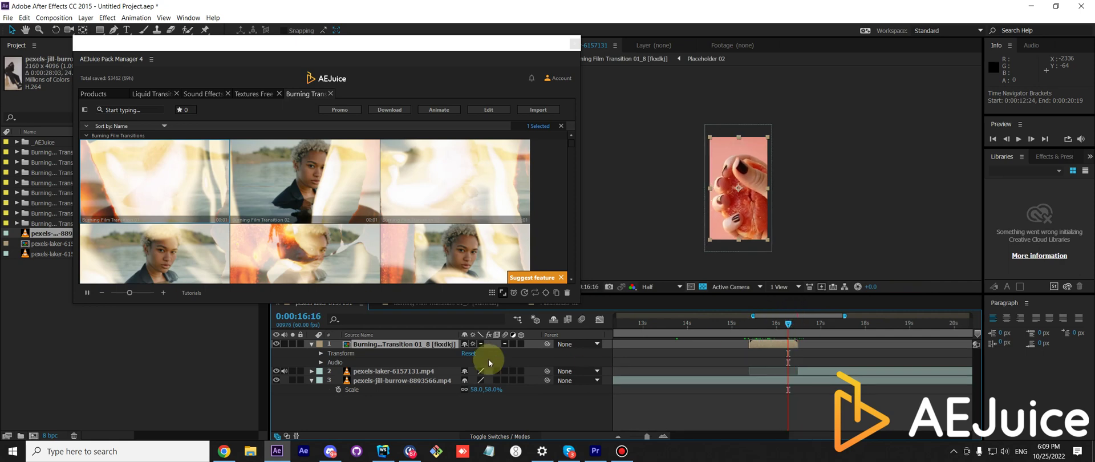
Undo the transition import and delete the pexels-laker-6157131.mp4 layer
key("ctrl+z")
left_click(426, 344)
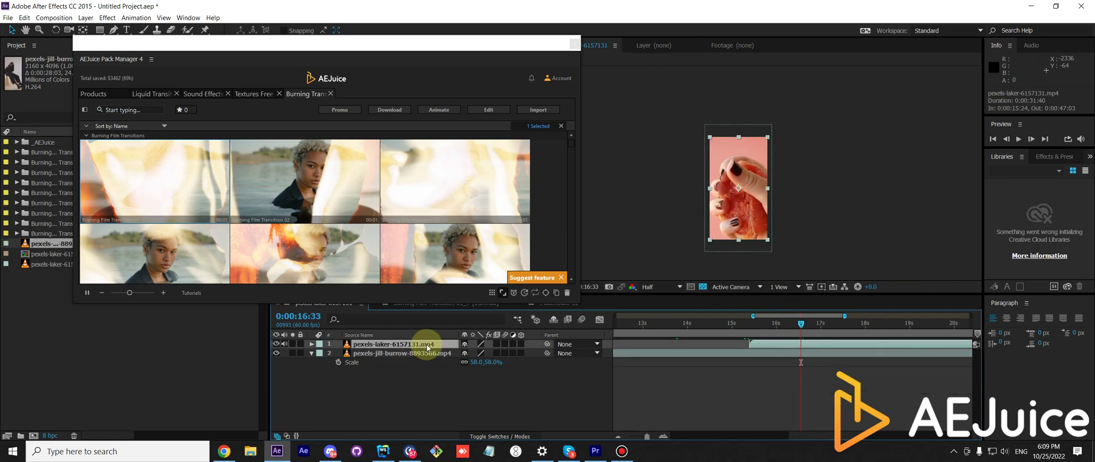
key("Delete")
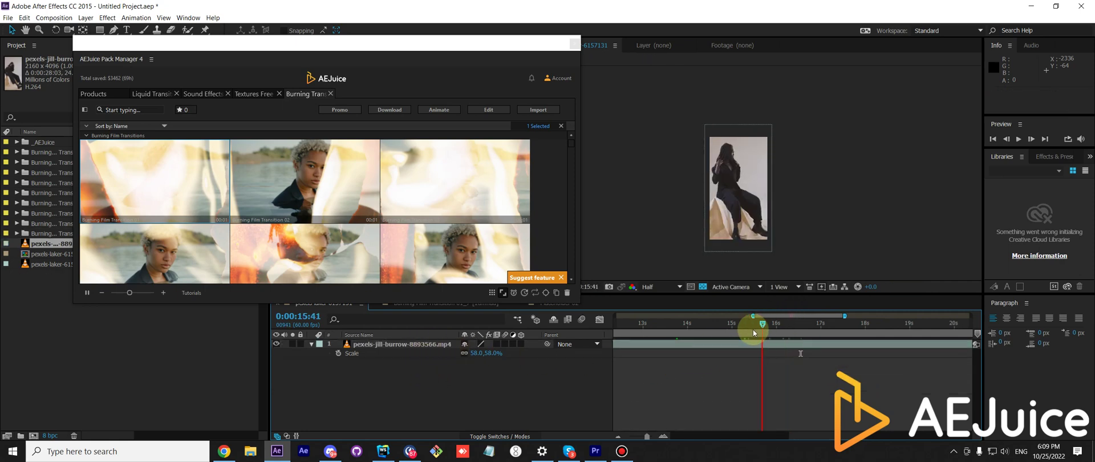
Import the burning transition at 0:00:15:59, splitting the jill-burrow clip there, and preview past the cut
left_click_drag(788, 331, 776, 332)
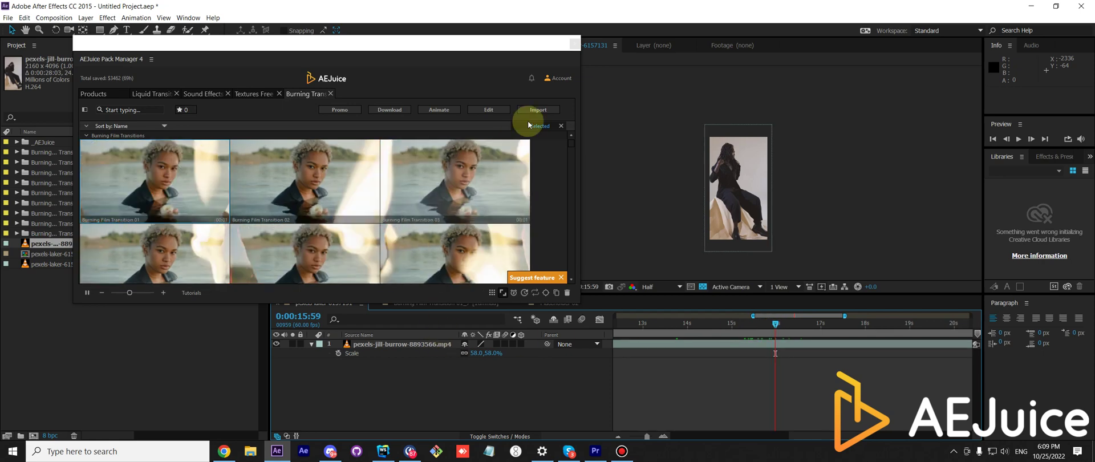
left_click(538, 110)
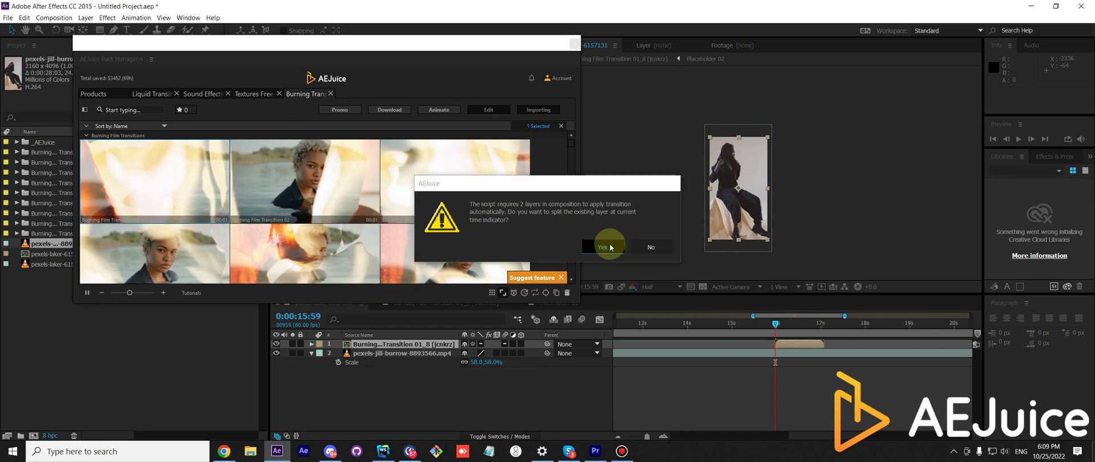
left_click(613, 247)
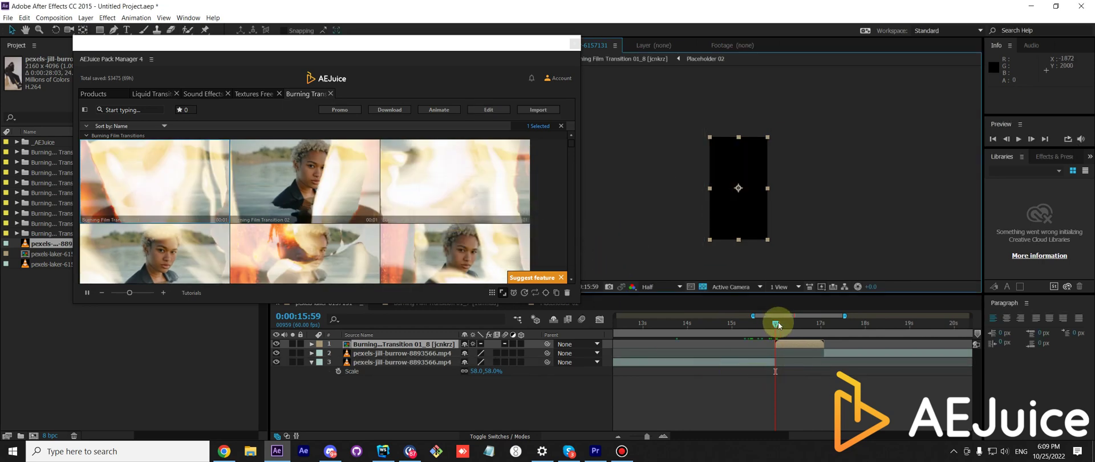
mouse_move(776, 323)
left_mouse_down()
mouse_move(833, 325)
mouse_move(773, 323)
left_mouse_up()
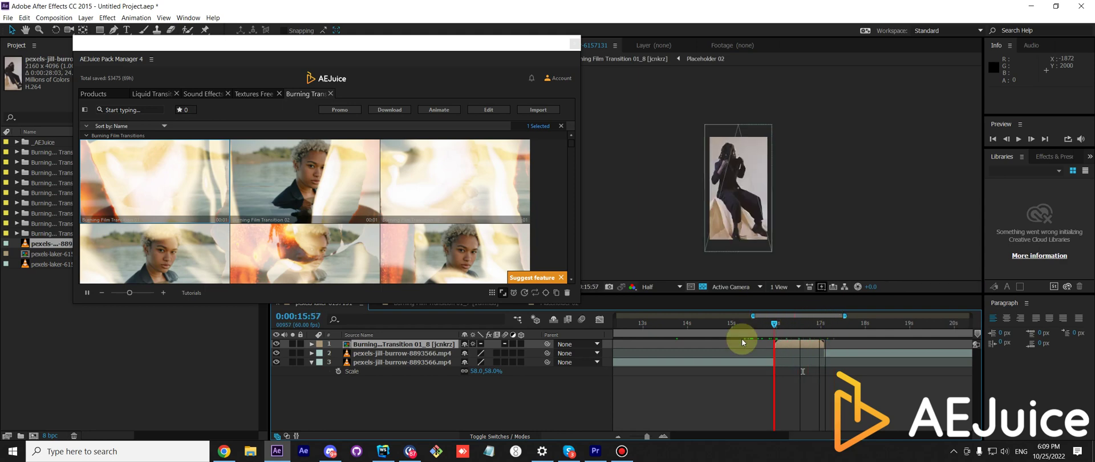
Delete every layer with Ctrl+A and Delete, then import Burning Film Transition 01 into the empty composition
left_click(742, 342)
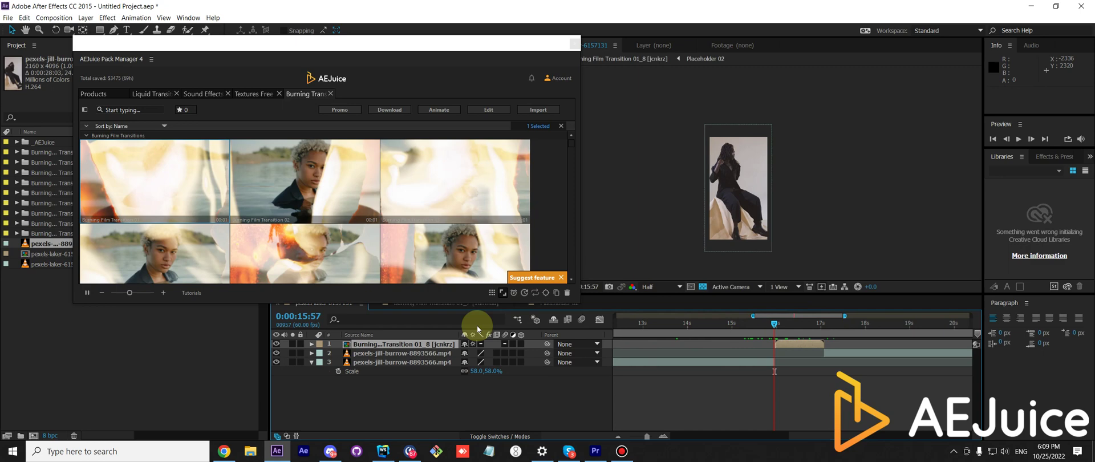
left_click(425, 357)
key("ctrl+a")
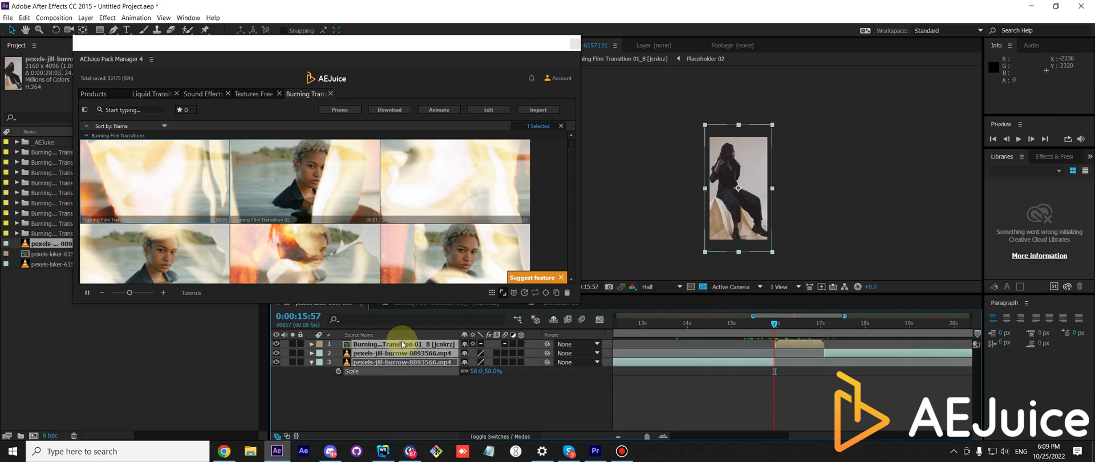
key("Delete")
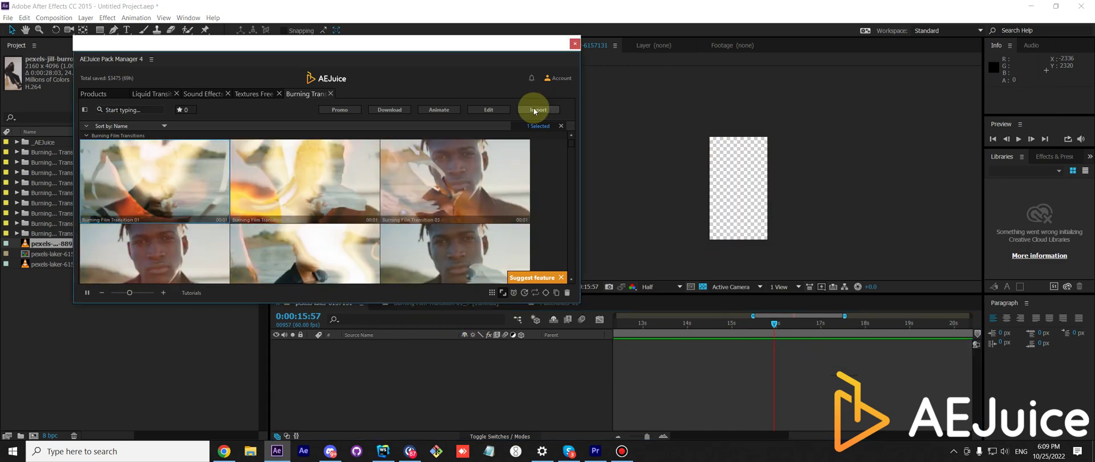
left_click(534, 110)
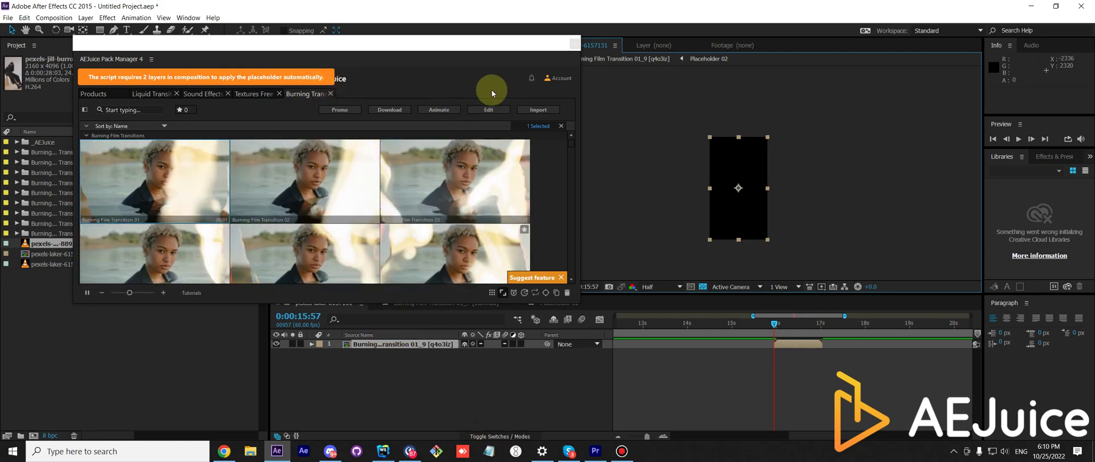
Edit Burning Film Transition 01 in AEJuice, raising Transition Color HUE to 147, and close the Pack Manager
left_click_drag(497, 49, 234, 80)
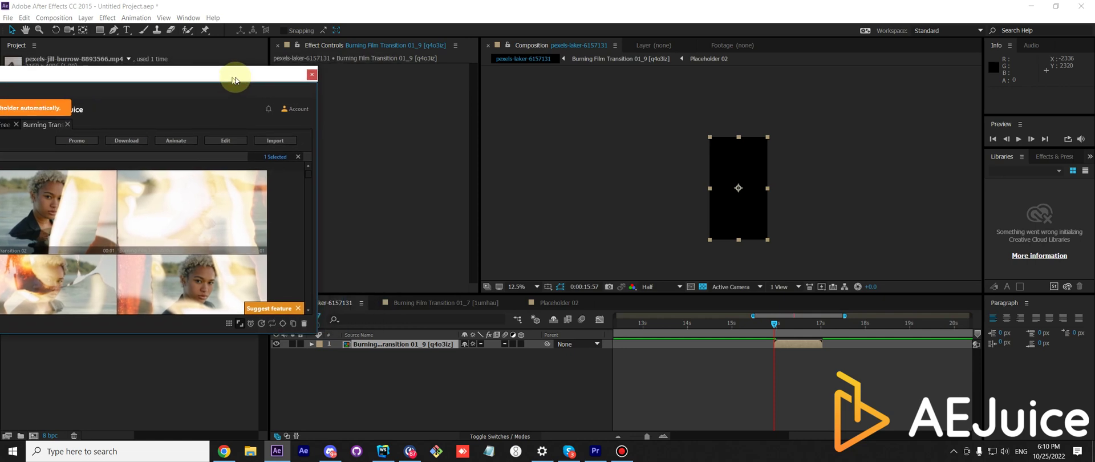
left_click(792, 323)
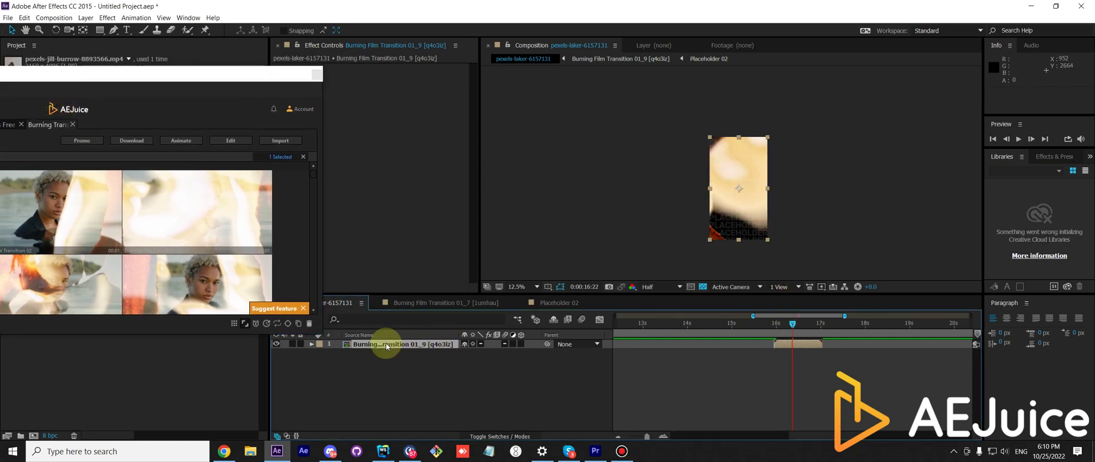
left_click(240, 145)
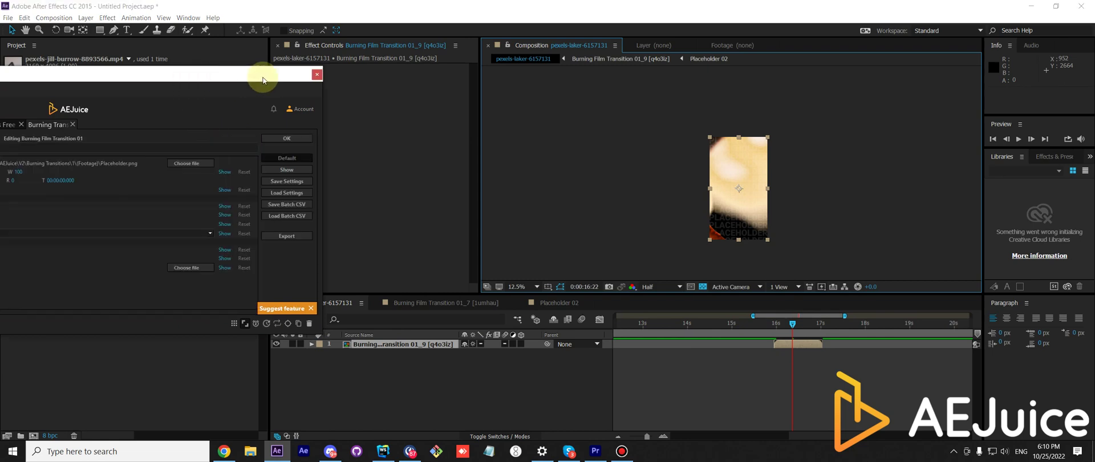
double_click(262, 75)
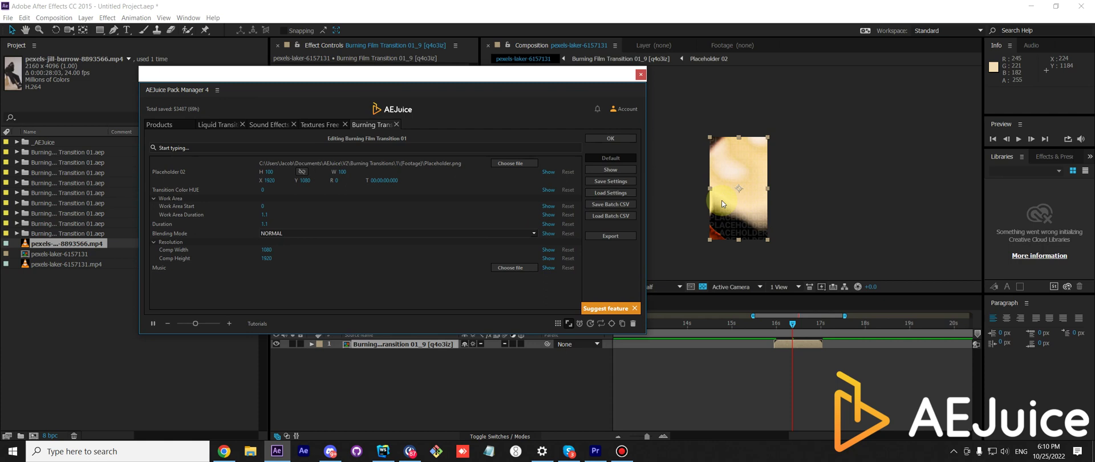
left_click_drag(263, 190, 287, 186)
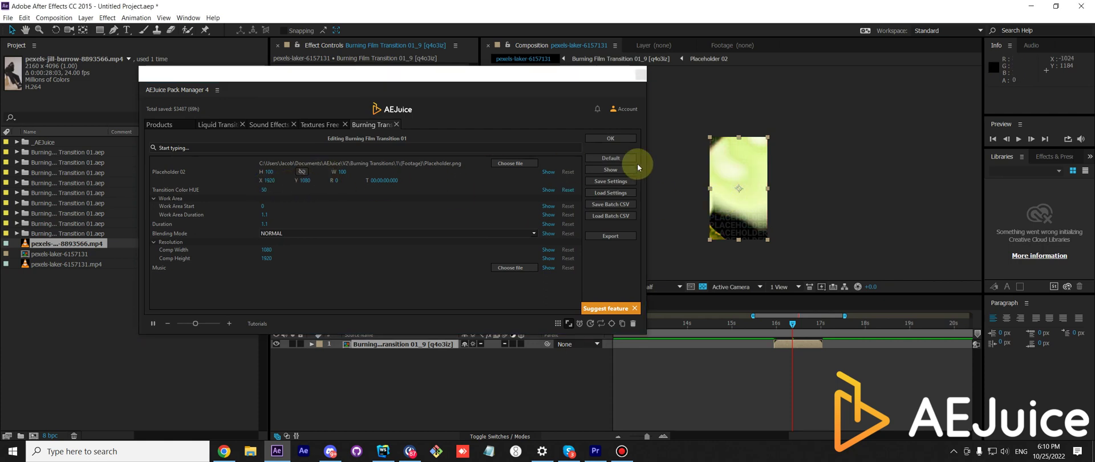
left_click_drag(264, 188, 309, 190)
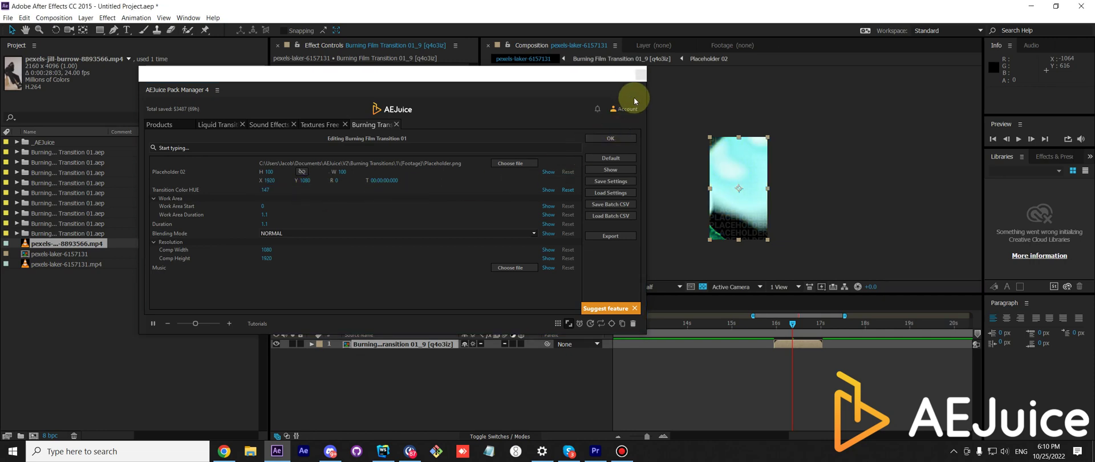
left_click(637, 74)
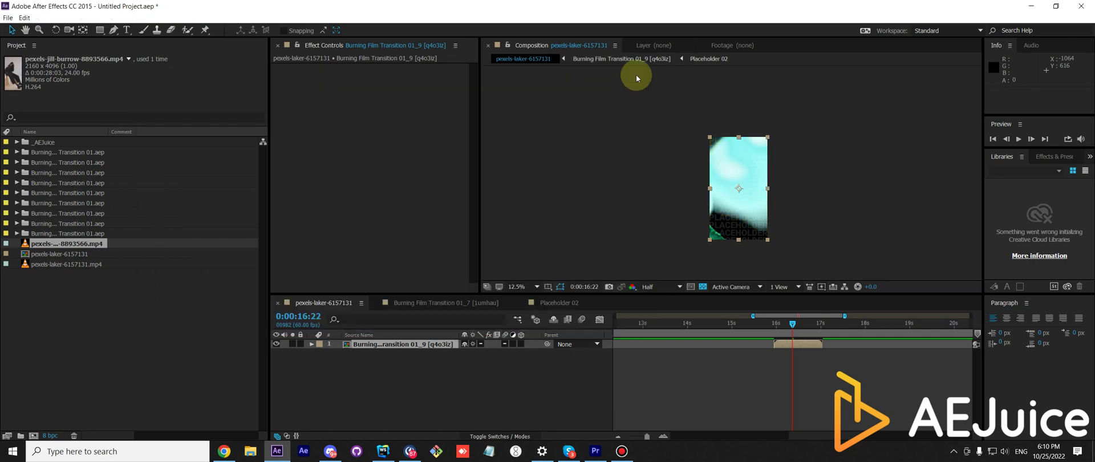
In Premiere Pro, place the playhead at the cut and marquee-select both clips around the edit
left_click(595, 451)
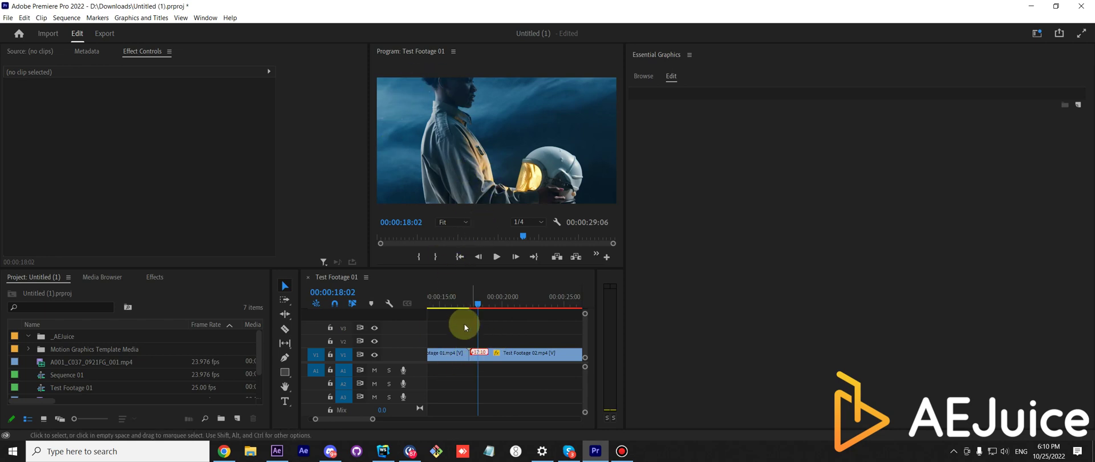
left_click(455, 303)
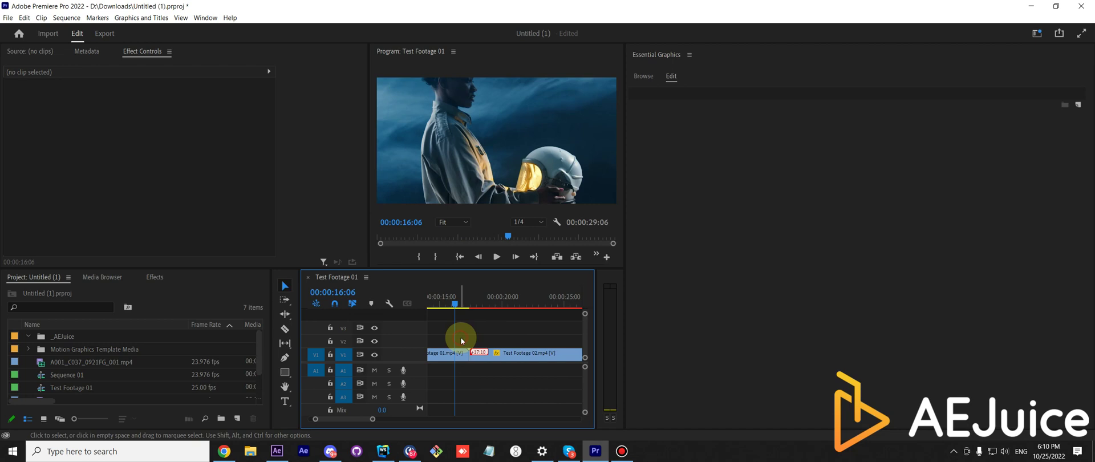
left_click_drag(460, 337, 478, 354)
Import Burning Film Transition 01 over the cut from the AEJuice Pack Manager extension
left_click(205, 18)
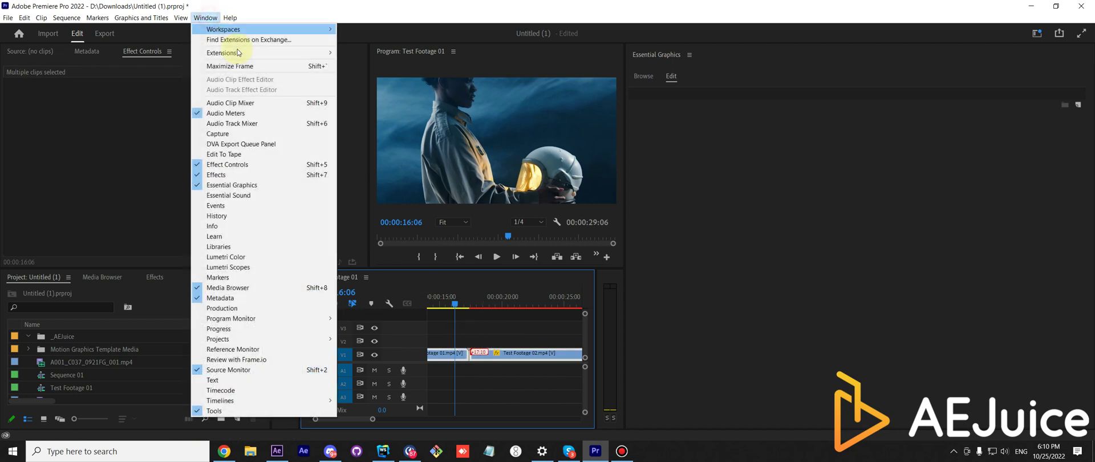
mouse_move(246, 54)
left_click(394, 52)
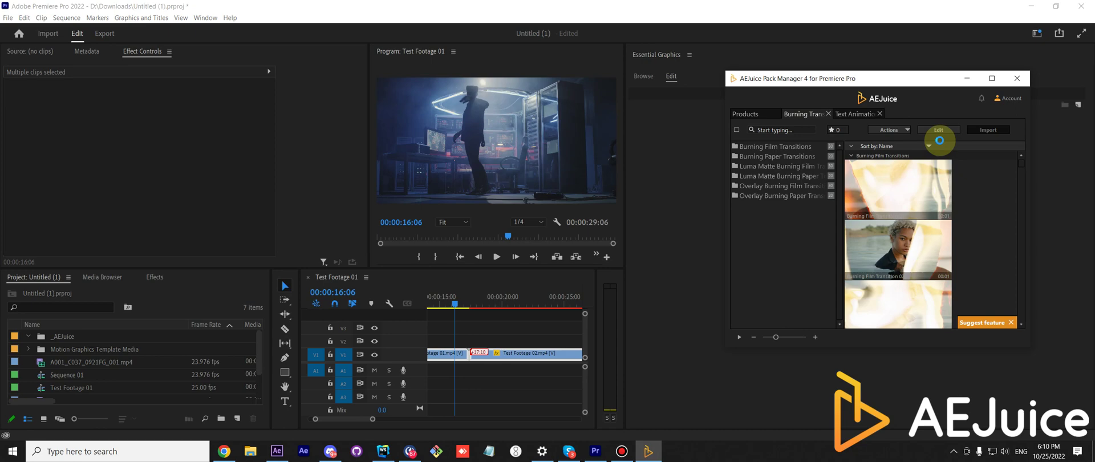
left_click(920, 177)
left_click(989, 130)
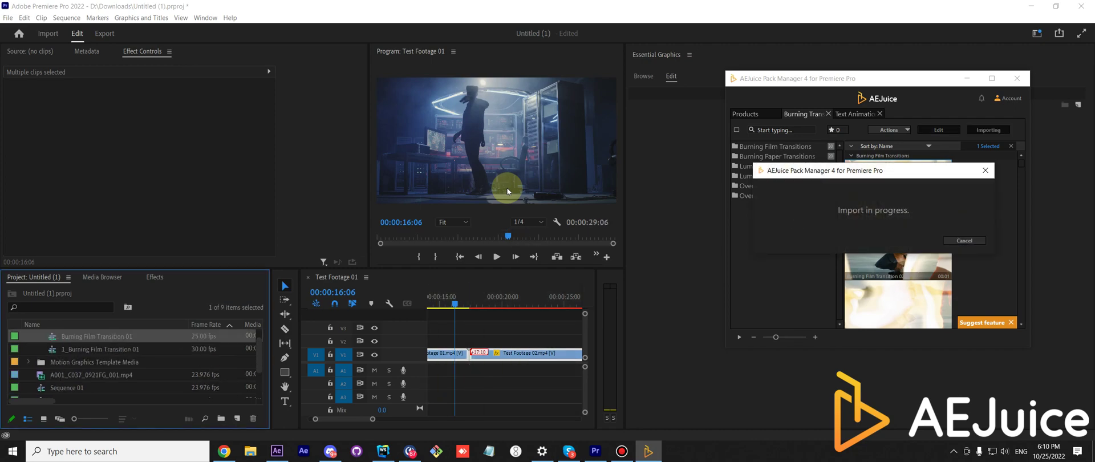
Close the AEJuice Pack Manager
left_click(1017, 78)
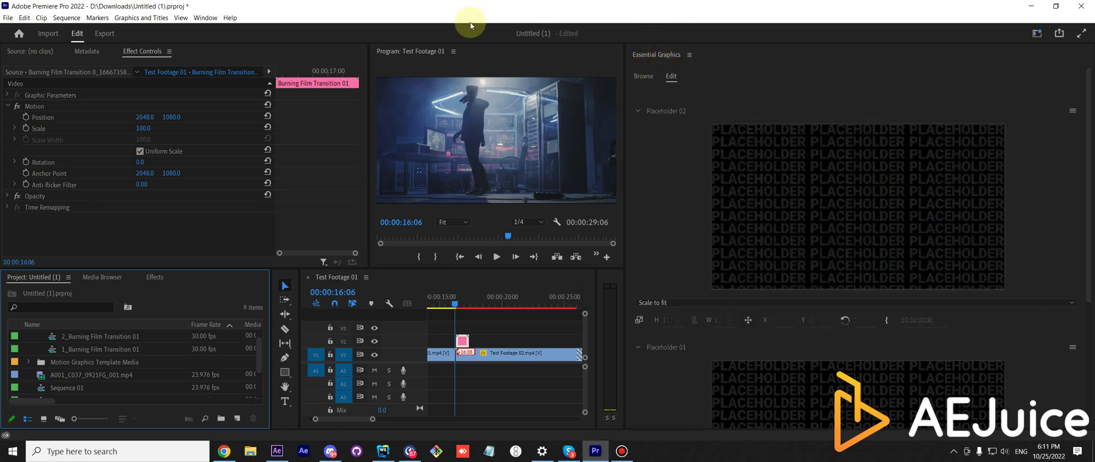
left_click(206, 18)
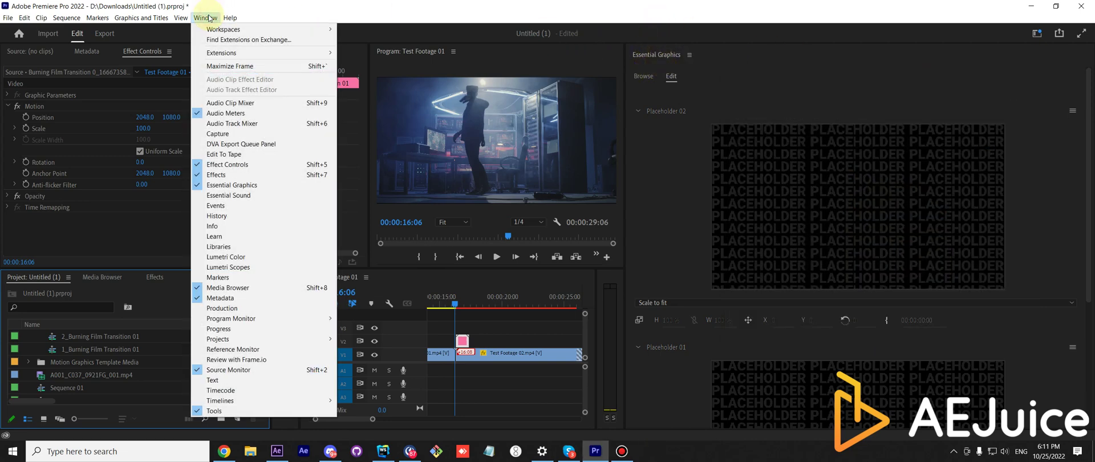
left_click(624, 21)
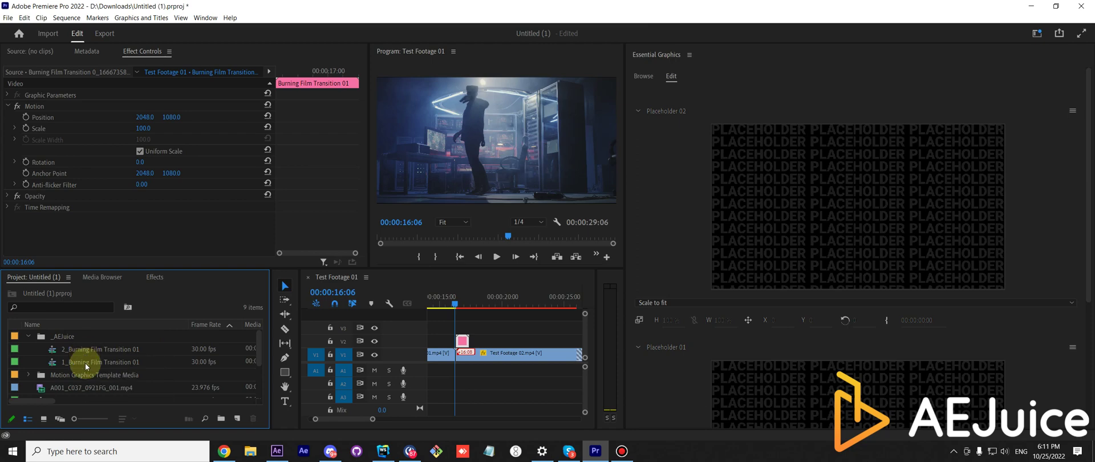
Drag 1_ and 2_Burning Film Transition 01 from the _AEJuice bin onto the two placeholders
left_click_drag(85, 364, 840, 229)
left_click_drag(118, 349, 765, 378)
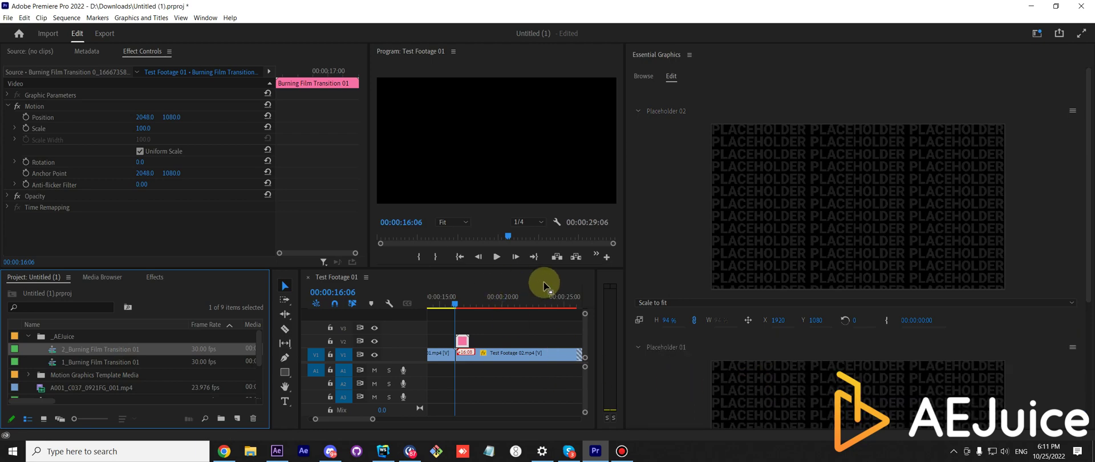
scroll(464, 337, "up", 1)
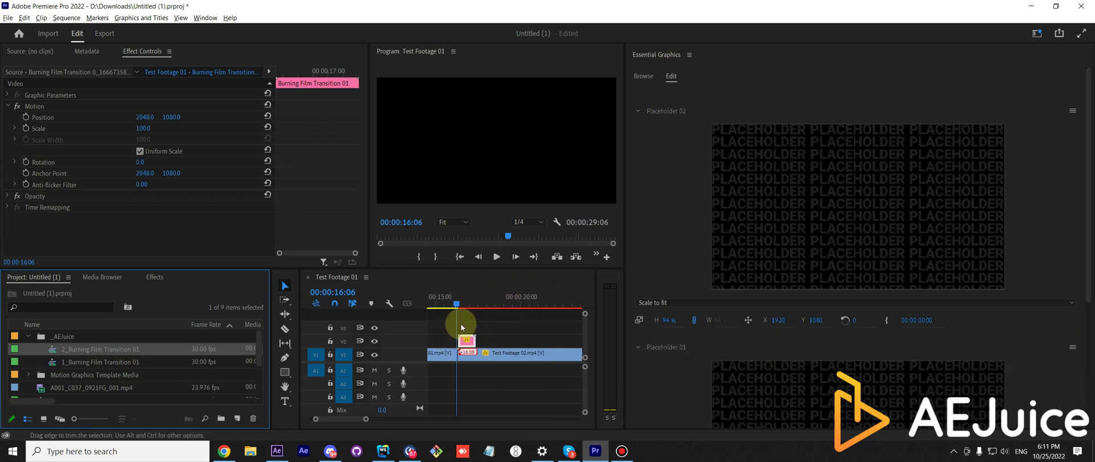
Zoom the timeline and scrub through the cyan burning transition, then switch to After Effects
left_click_drag(464, 308, 464, 306)
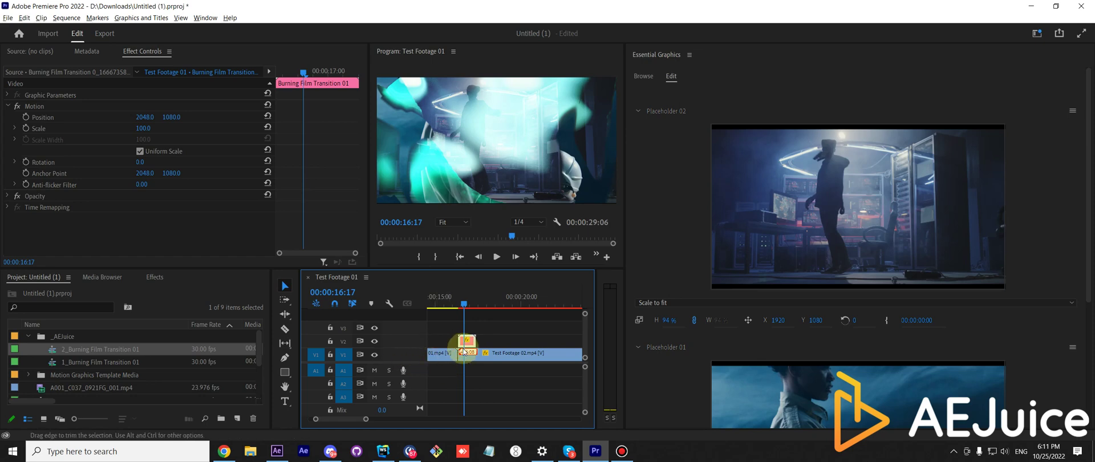
key("equal")
left_click_drag(452, 300, 467, 302)
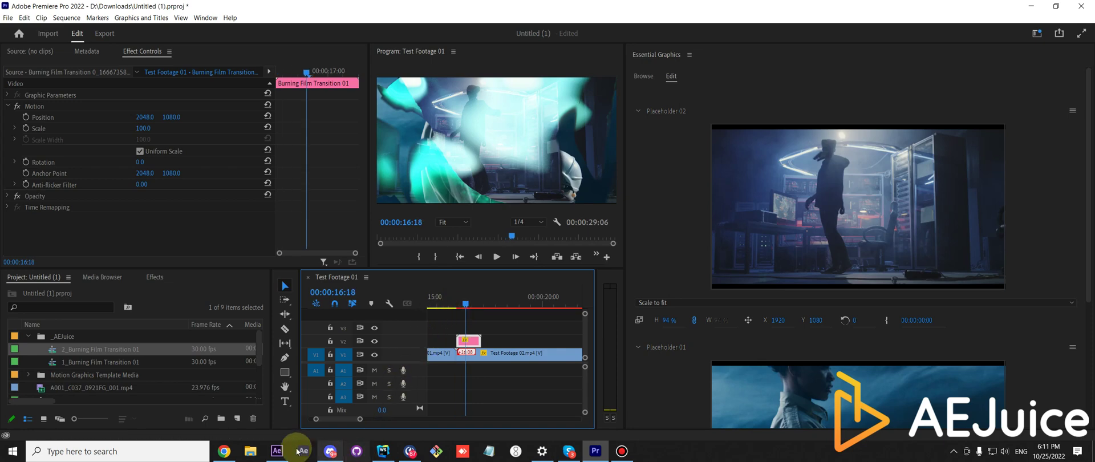
left_click(278, 451)
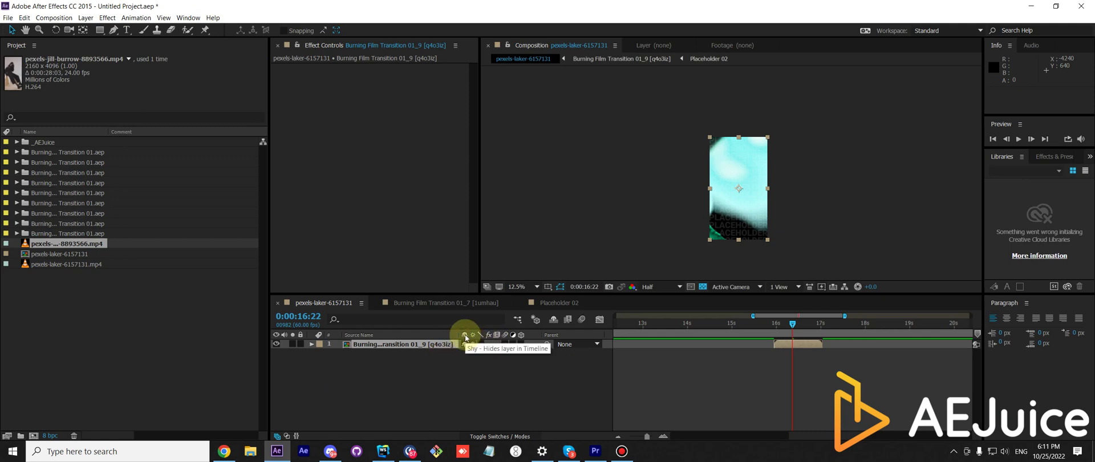
Switch back to Premiere Pro's Test Footage 01 sequence
left_click(277, 451)
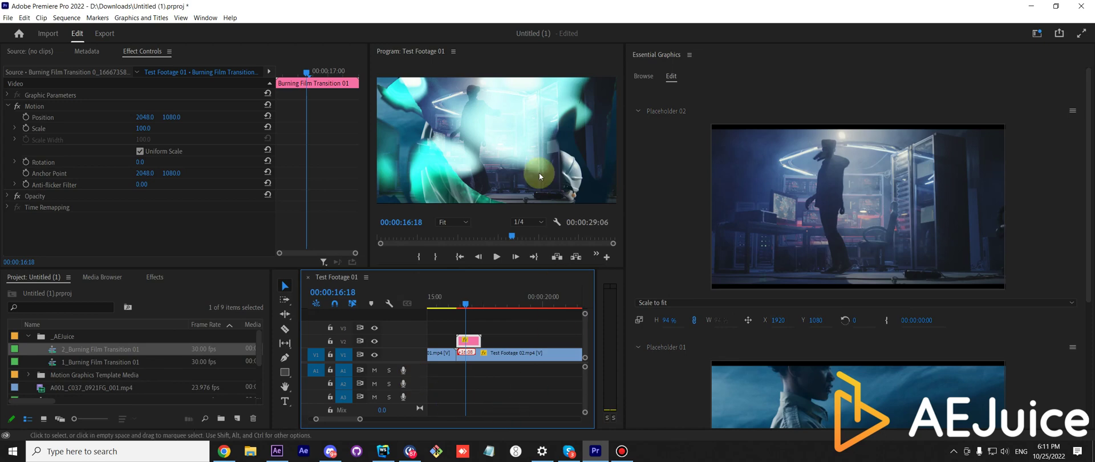